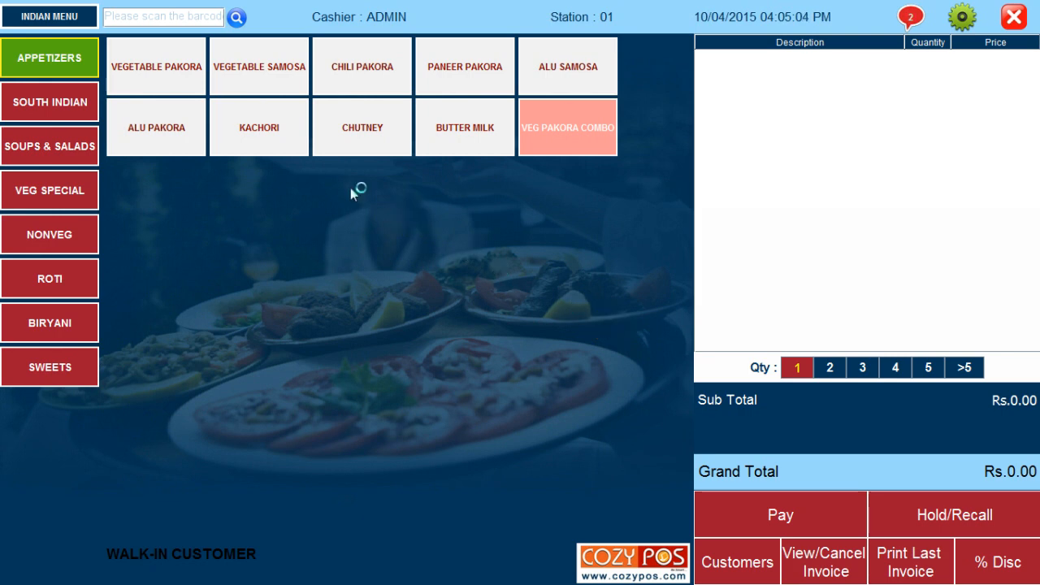
- Switch from the Indian Menu to the Chinese Menu and look over its item categories
{"action": "left_click", "coordinate": [54, 11]}
{"action": "left_click", "coordinate": [56, 21]}
{"action": "left_click", "coordinate": [52, 16]}
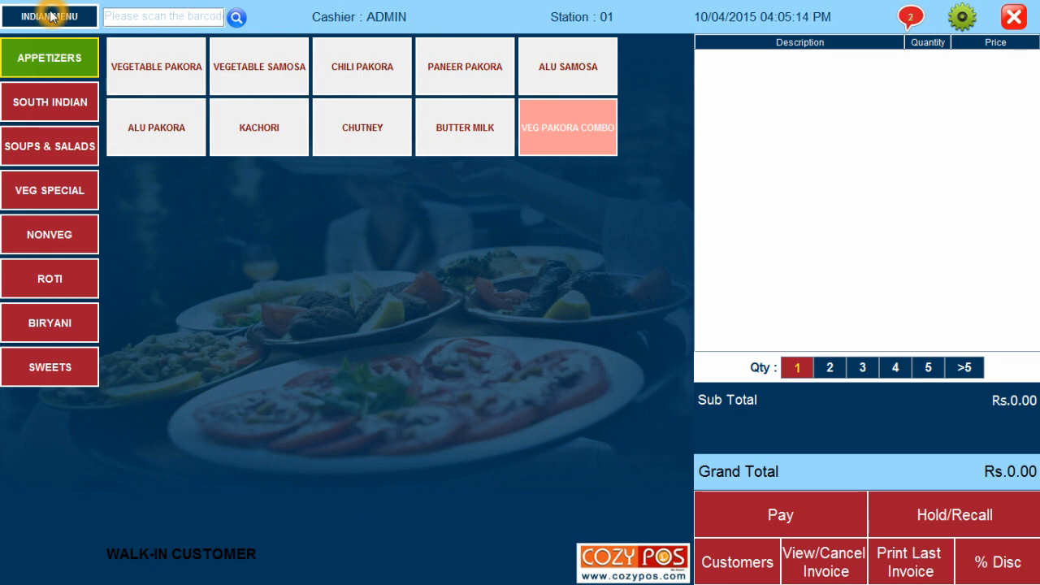
{"action": "left_click", "coordinate": [50, 16]}
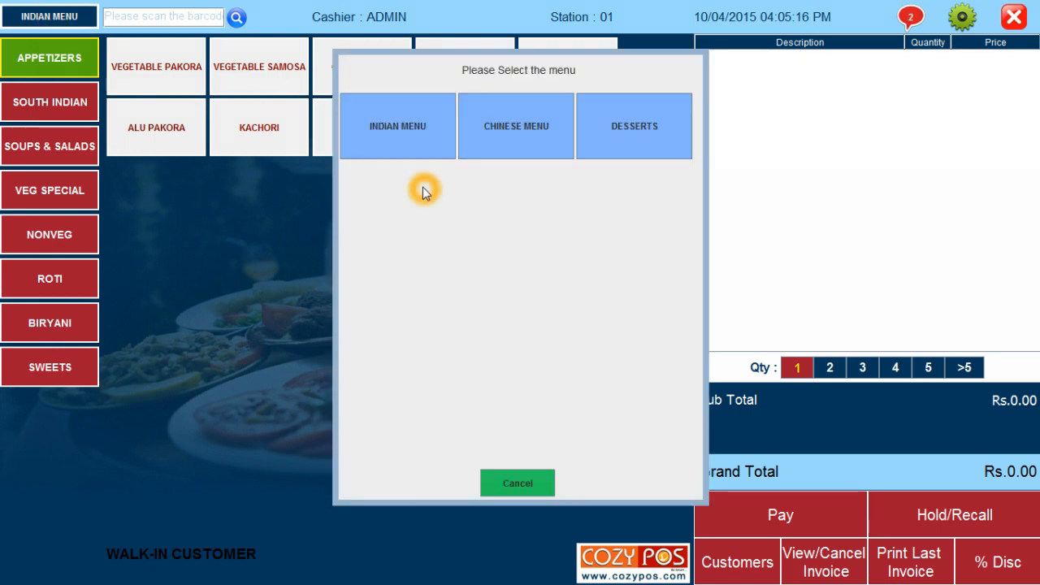
{"action": "left_click", "coordinate": [523, 186]}
{"action": "left_click", "coordinate": [560, 170]}
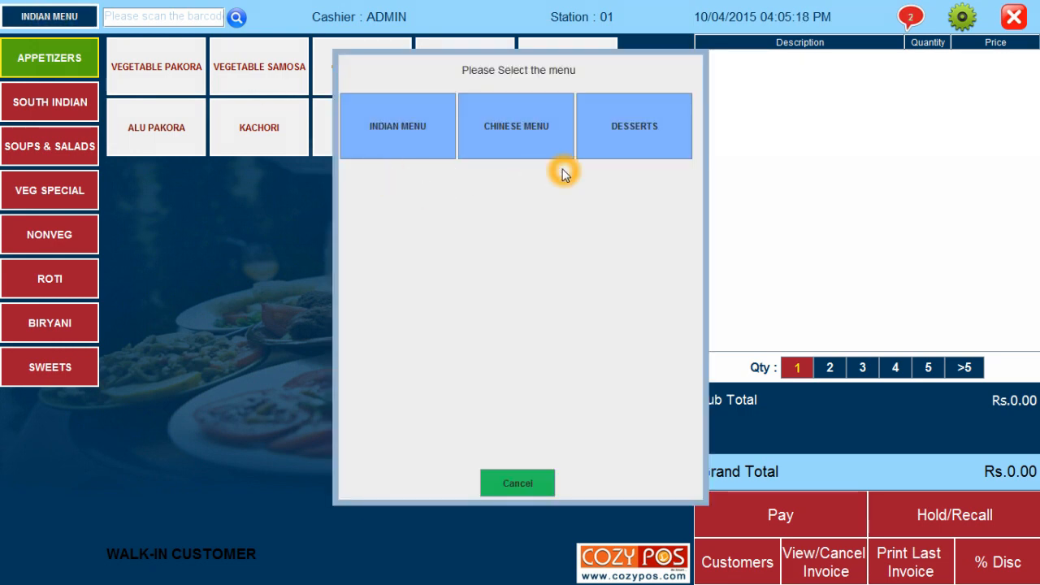
{"action": "left_click", "coordinate": [440, 185]}
{"action": "left_click", "coordinate": [430, 153]}
{"action": "left_click", "coordinate": [599, 151]}
{"action": "left_click", "coordinate": [393, 167]}
{"action": "left_click", "coordinate": [390, 125]}
{"action": "left_click", "coordinate": [513, 143]}
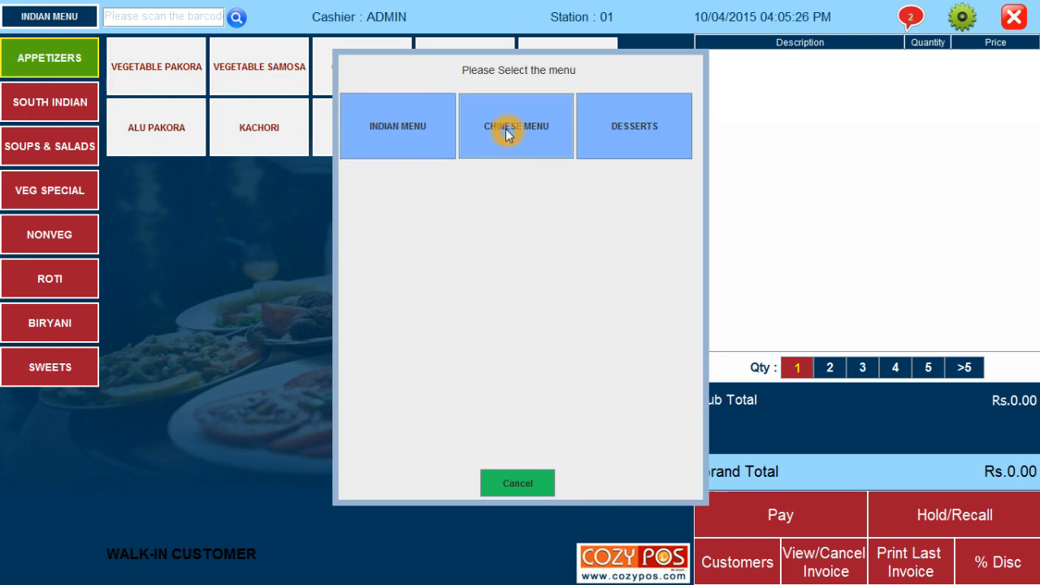
{"action": "left_click", "coordinate": [213, 217]}
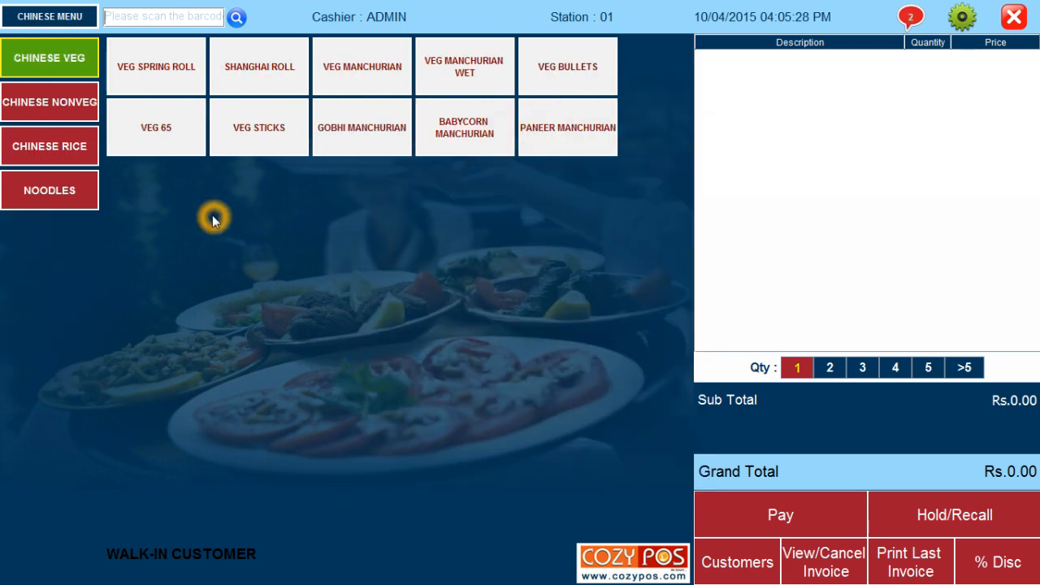
{"action": "left_click", "coordinate": [63, 165]}
{"action": "left_click", "coordinate": [50, 57]}
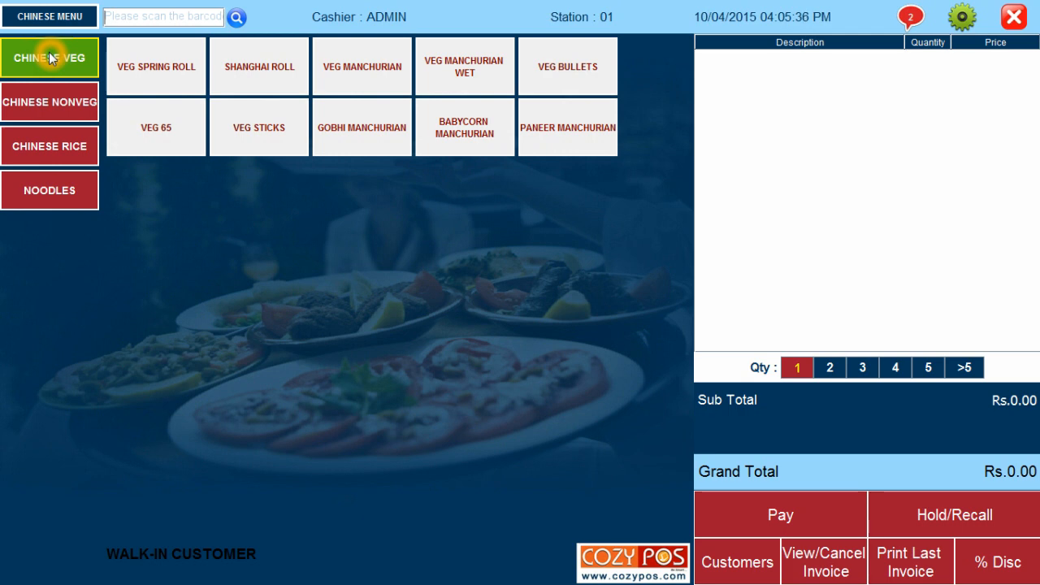
- Return to the Indian Menu and add one Vegetable Pakora, one Vegetable Samosa and one Chili Pakora to the order
{"action": "left_click", "coordinate": [61, 15]}
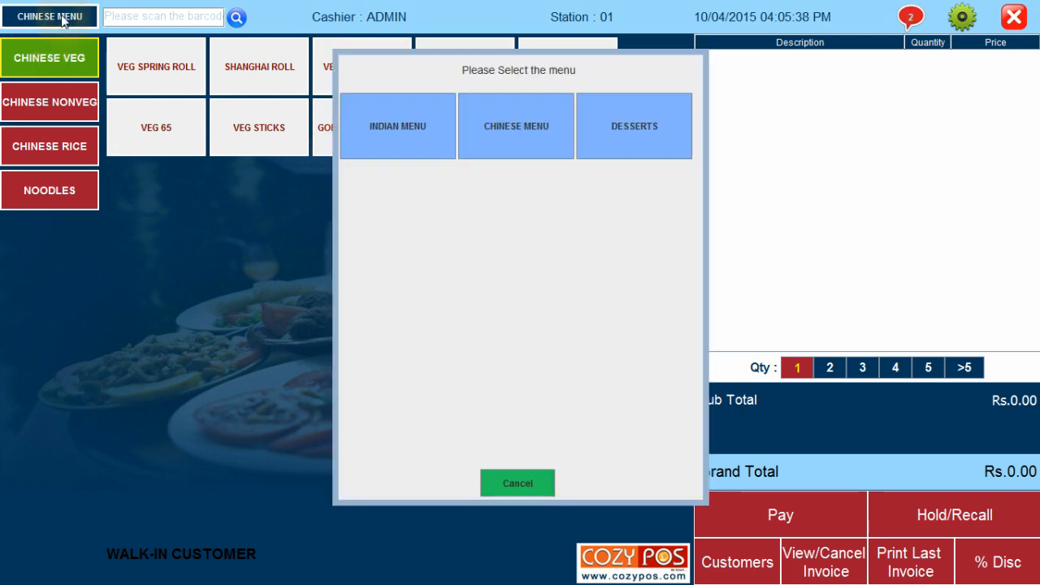
{"action": "left_click", "coordinate": [394, 144]}
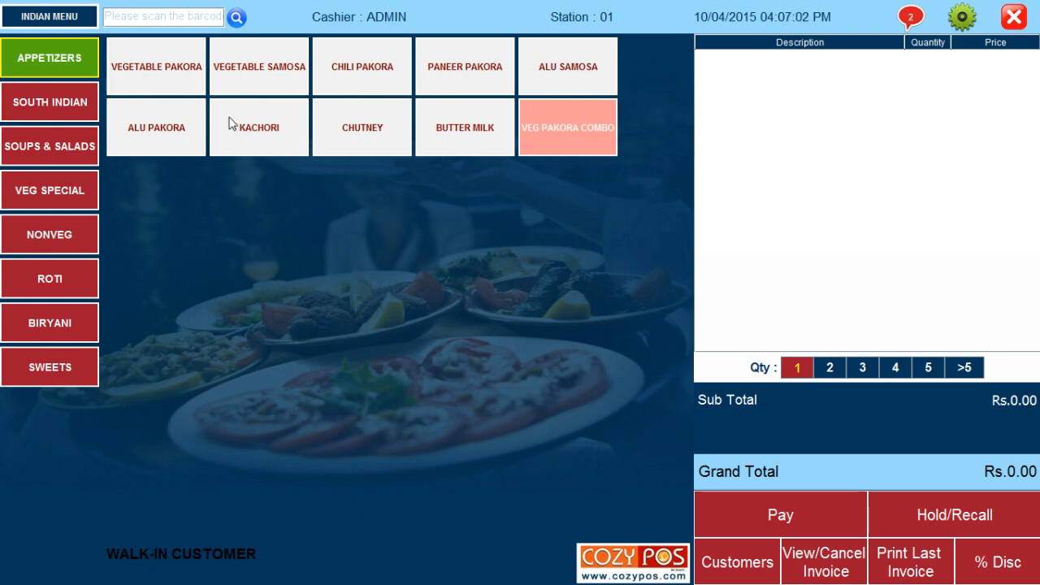
{"action": "left_click", "coordinate": [173, 67]}
{"action": "left_click", "coordinate": [260, 74]}
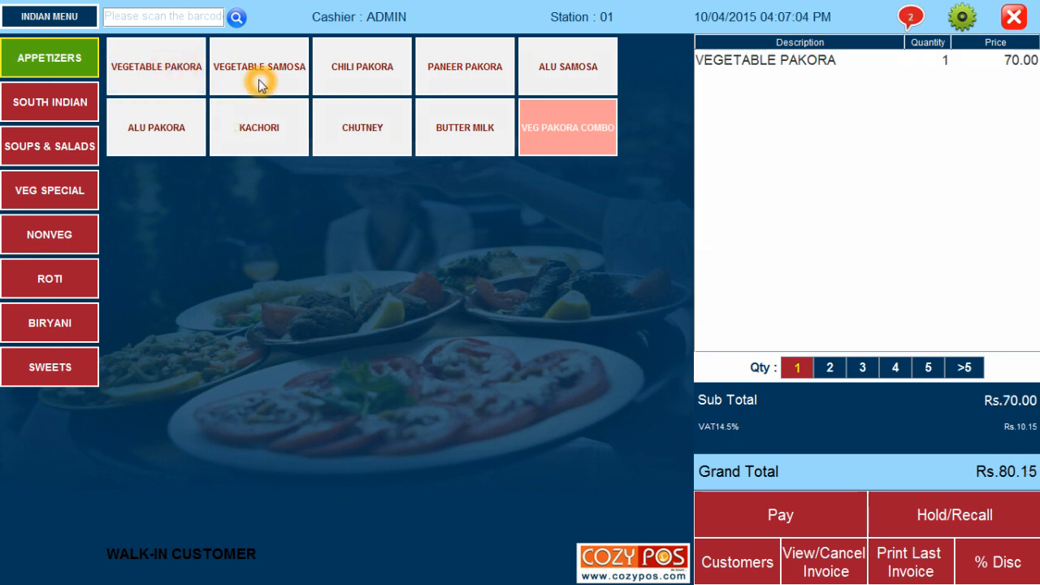
{"action": "left_click", "coordinate": [339, 76]}
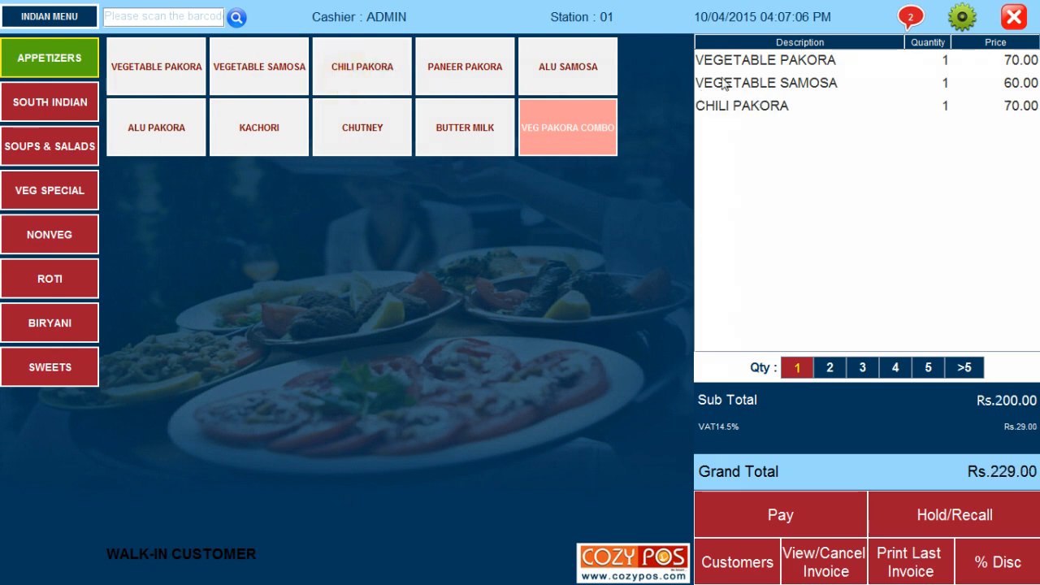
{"action": "left_click", "coordinate": [727, 128]}
{"action": "left_click", "coordinate": [707, 115]}
- Add one Veg Pakora Combo from the appetizers to the order
{"action": "left_click", "coordinate": [487, 213]}
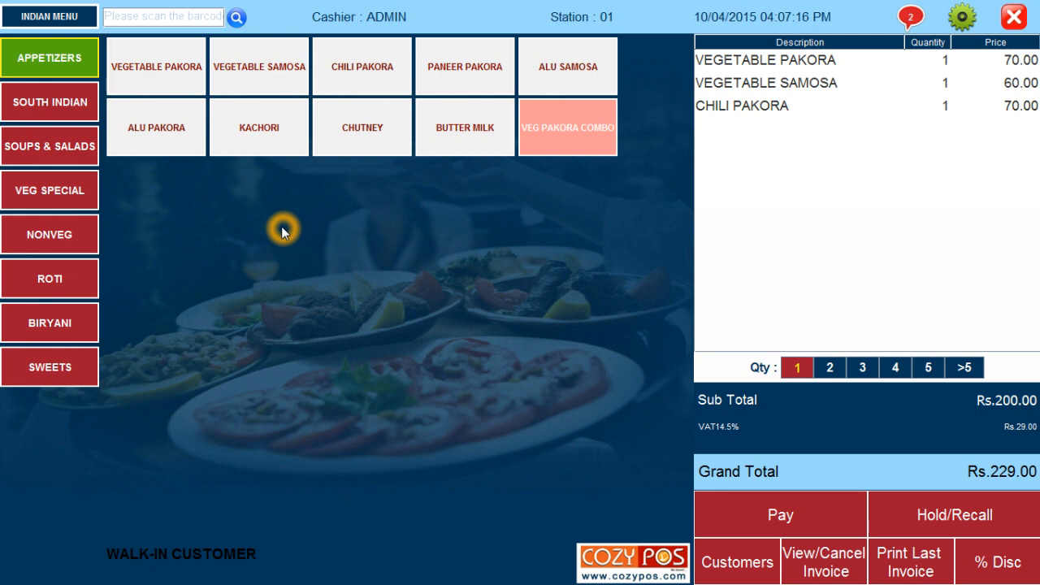
{"action": "left_click", "coordinate": [572, 140]}
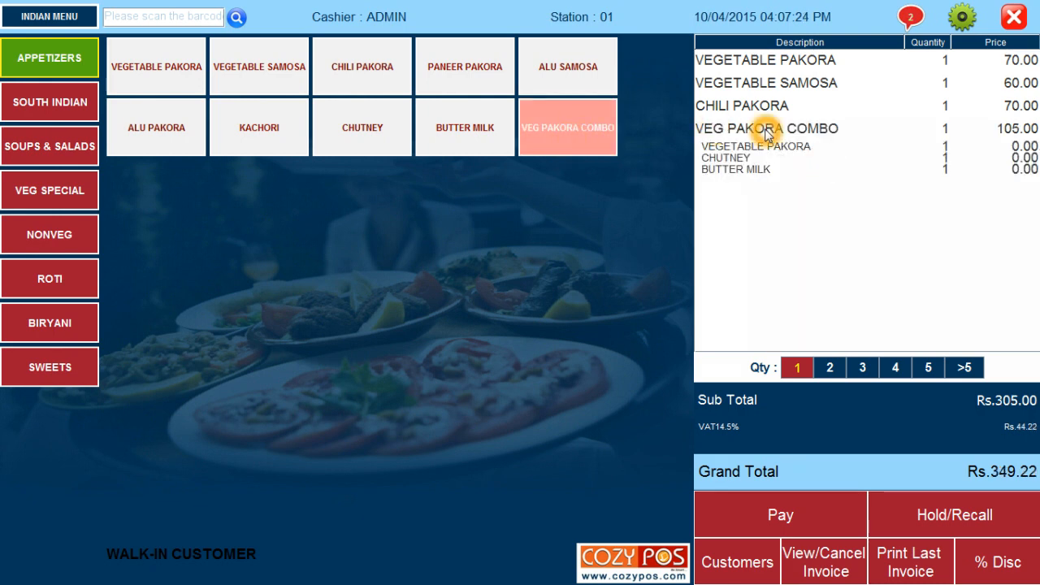
{"action": "left_click", "coordinate": [853, 129]}
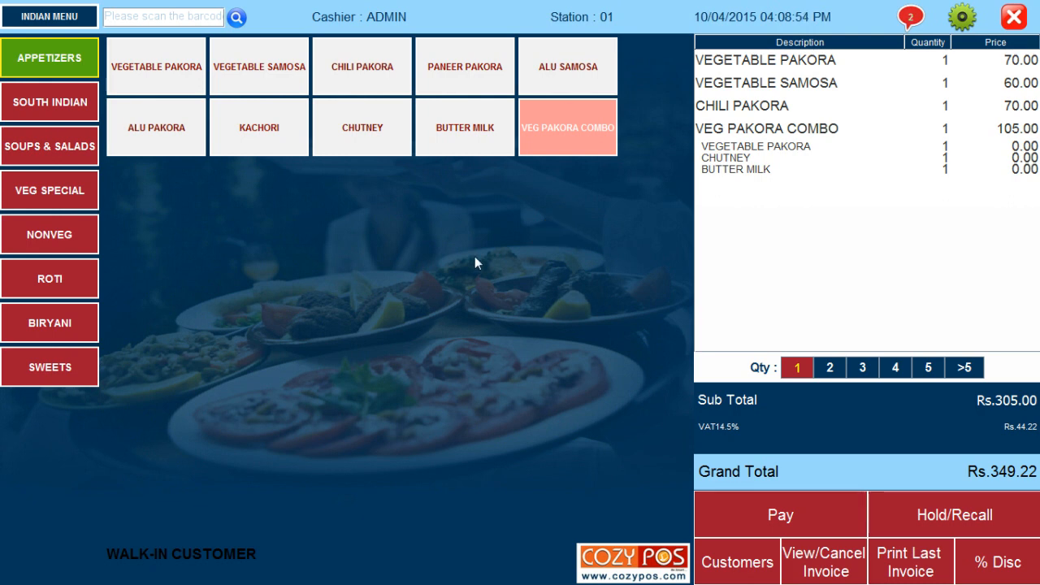
- Add the Sweets choice item from the Sweets category to the order, choosing Gulab Jamun as the sweet
{"action": "left_click", "coordinate": [49, 369]}
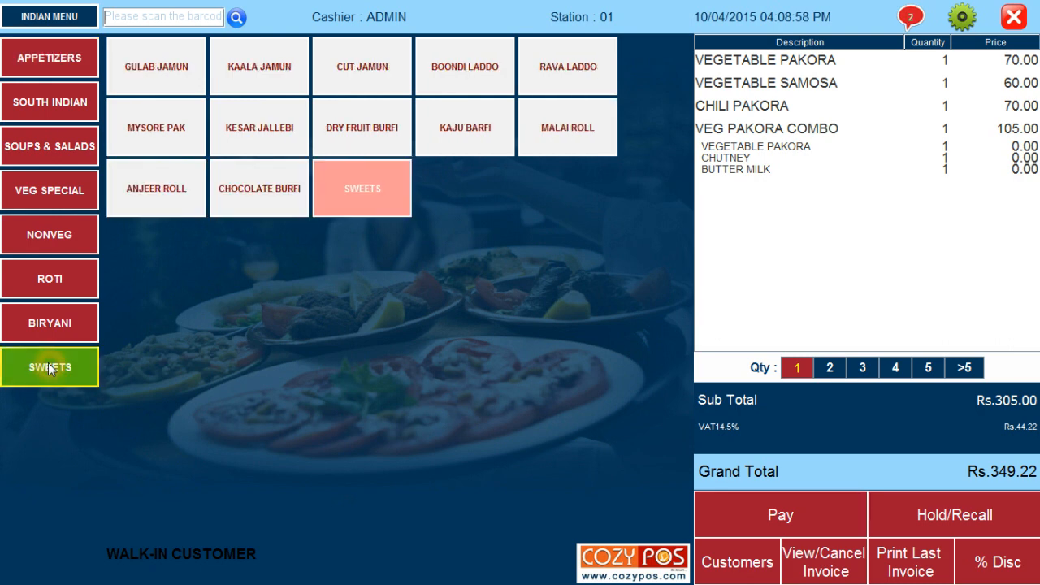
{"action": "left_click", "coordinate": [380, 191]}
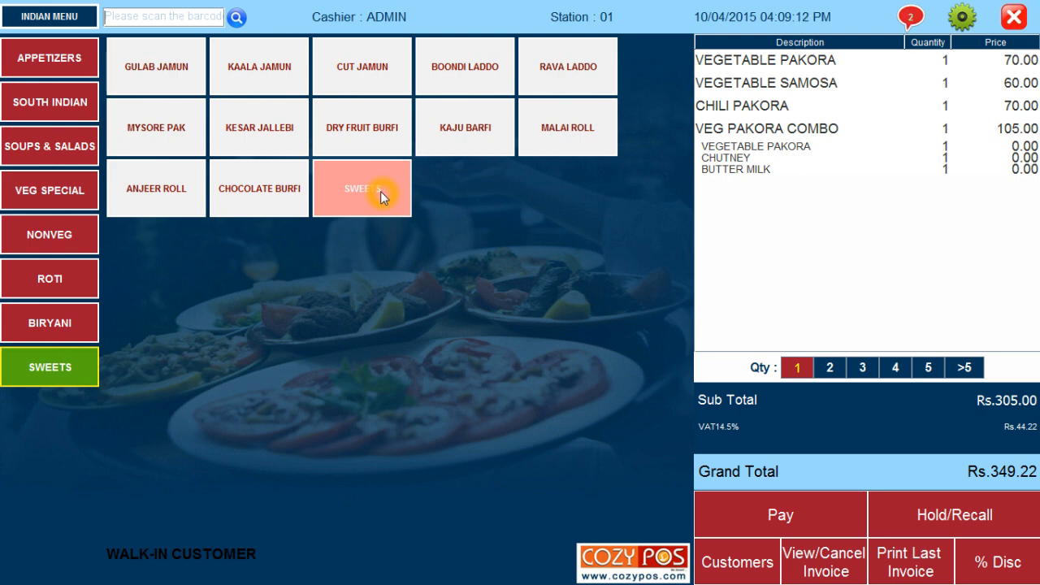
{"action": "left_click", "coordinate": [363, 187]}
{"action": "left_click", "coordinate": [362, 190]}
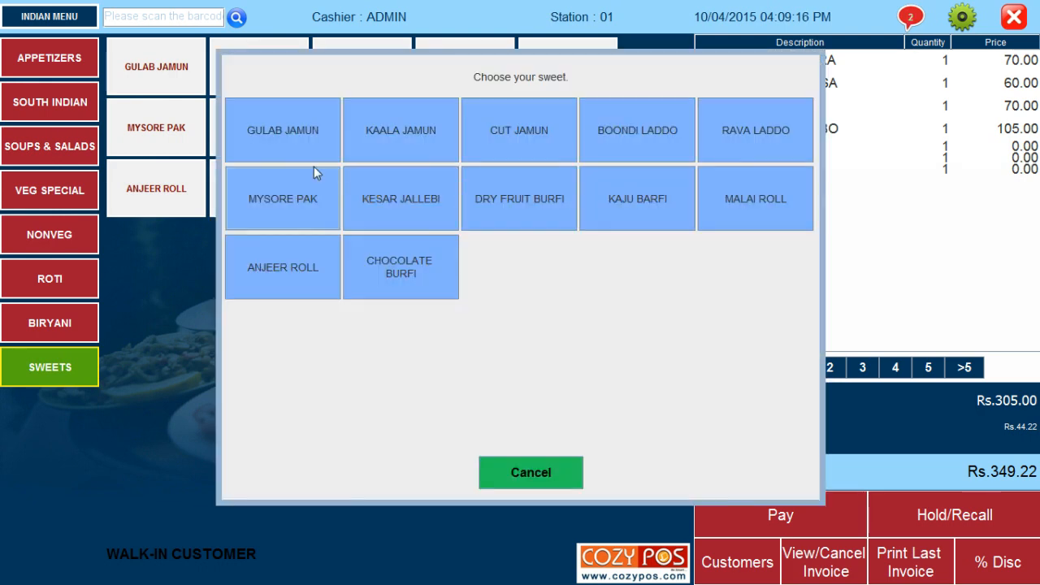
{"action": "left_click", "coordinate": [455, 157]}
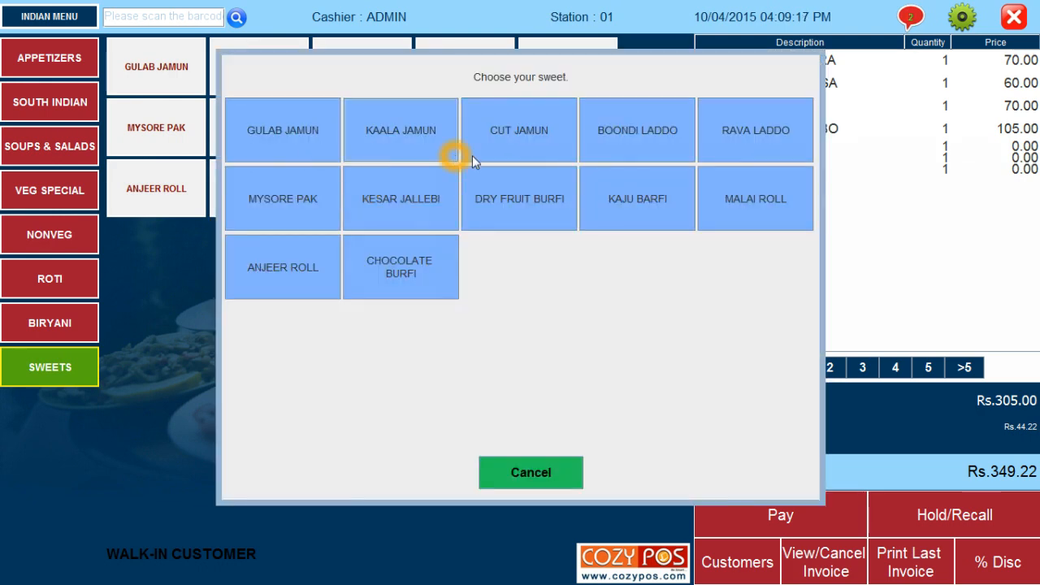
{"action": "left_click", "coordinate": [388, 285]}
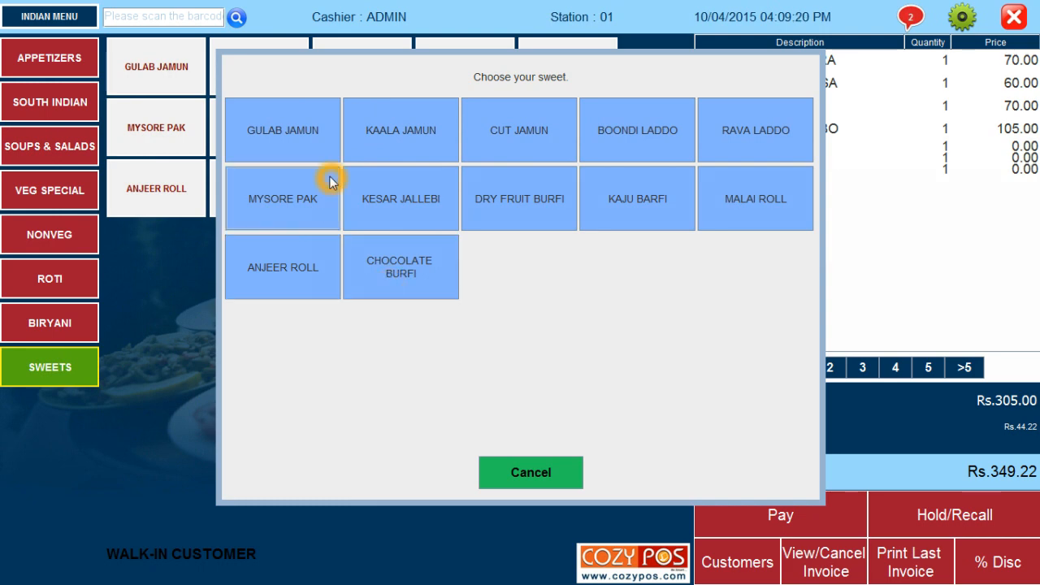
{"action": "left_click", "coordinate": [309, 132]}
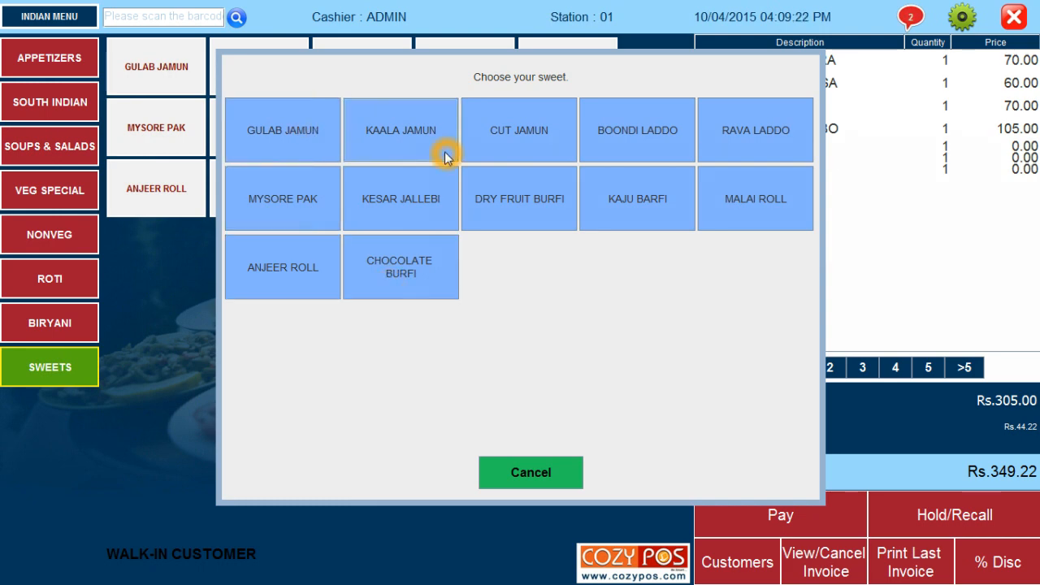
{"action": "left_click", "coordinate": [348, 175]}
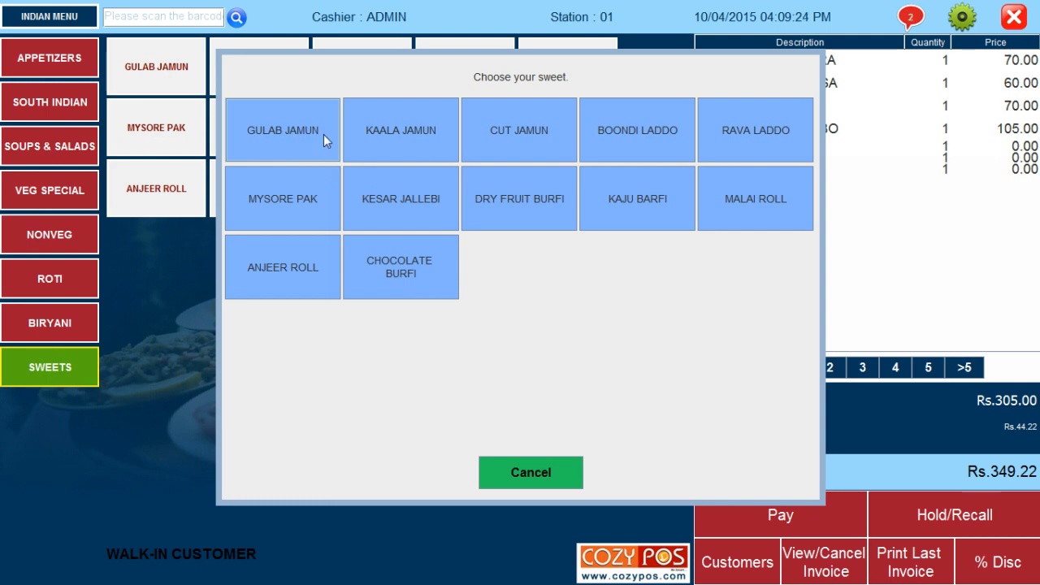
{"action": "left_click", "coordinate": [300, 132]}
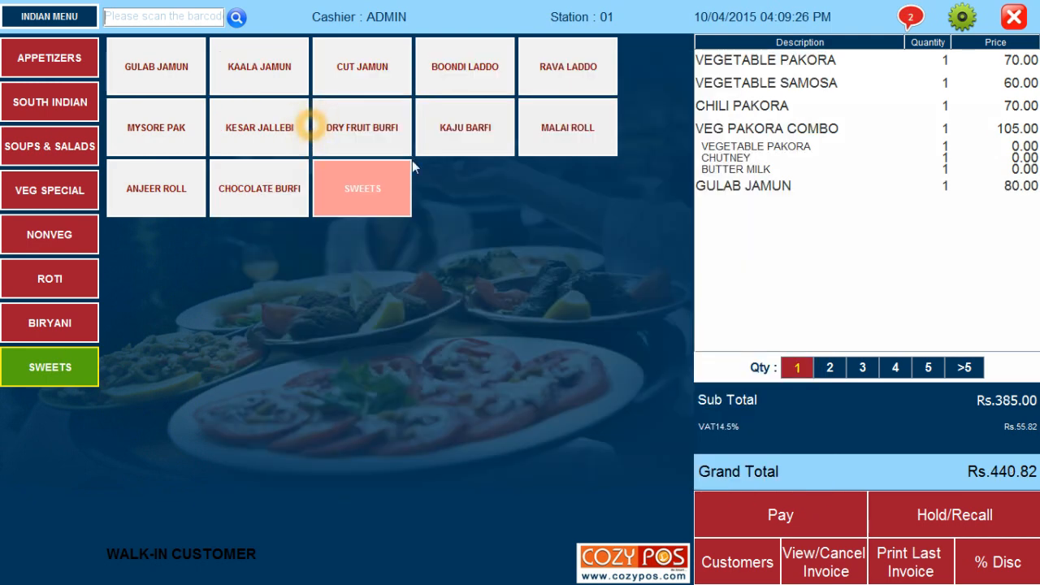
{"action": "left_click", "coordinate": [832, 206]}
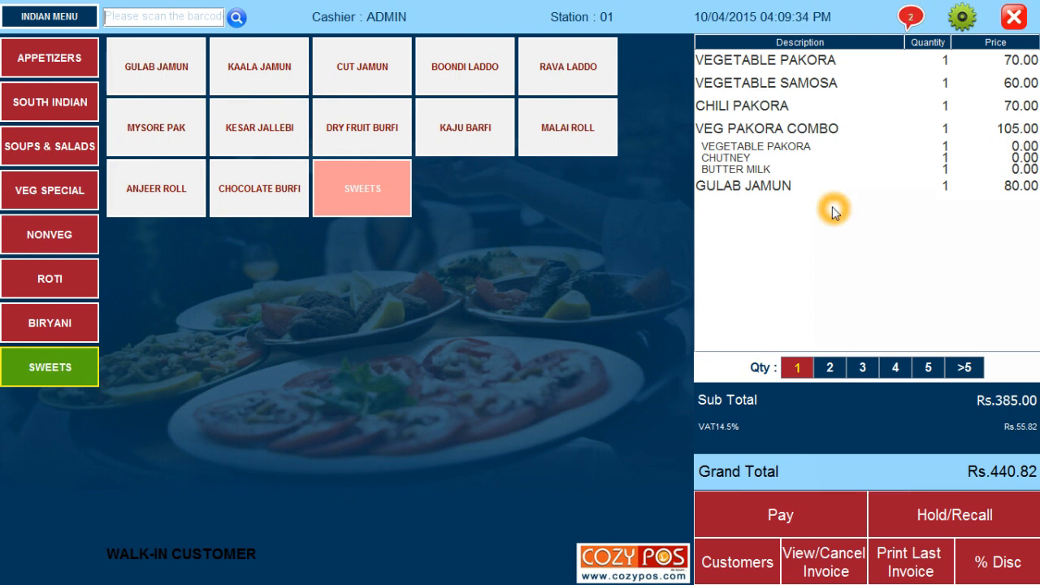
- Add one Paneer Tikka Masala from the Veg Special category with the Extra Cheese modifier
{"action": "left_click", "coordinate": [78, 192]}
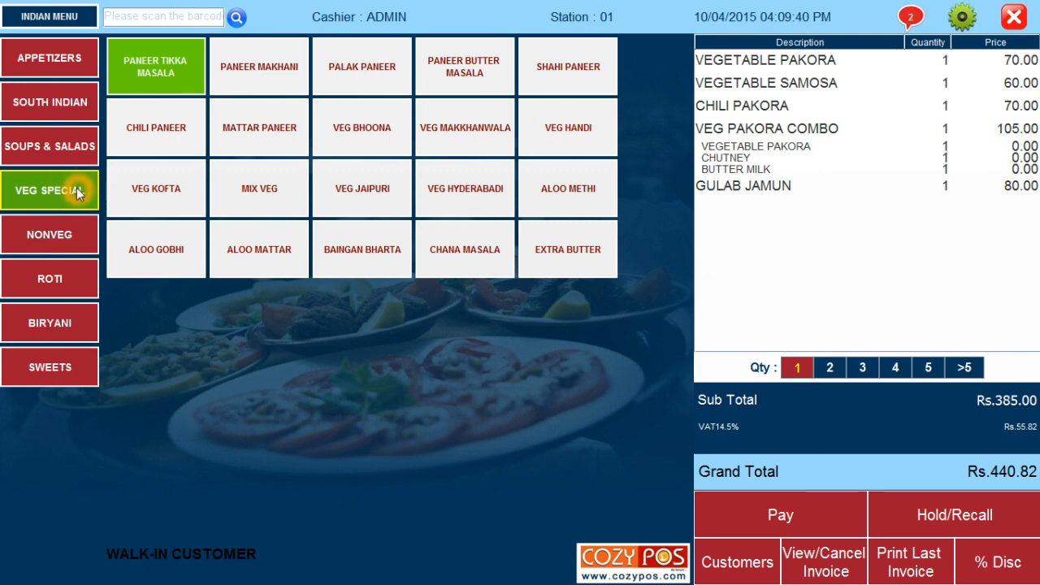
{"action": "left_click", "coordinate": [175, 63]}
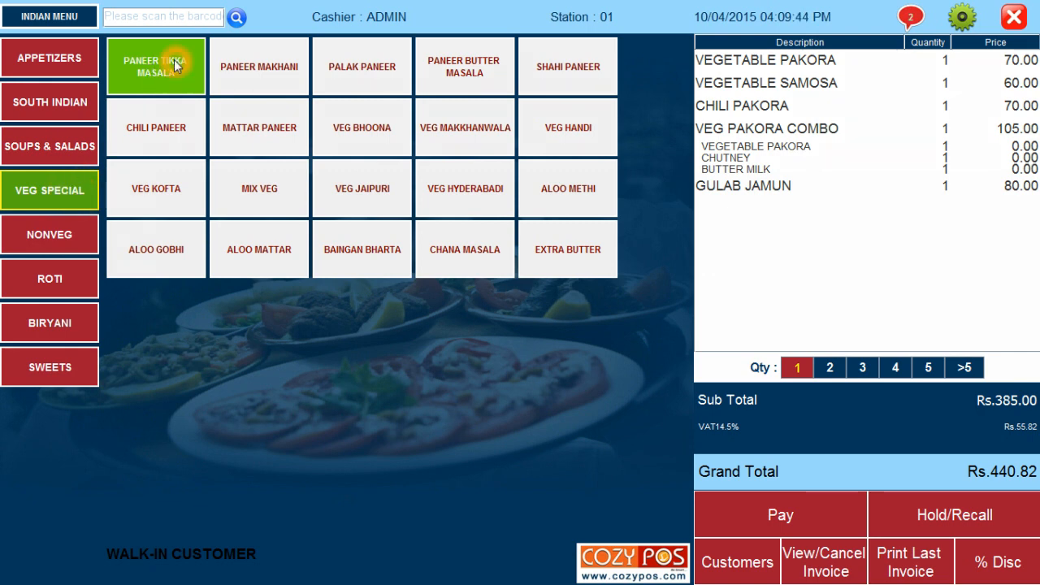
{"action": "left_click", "coordinate": [175, 65]}
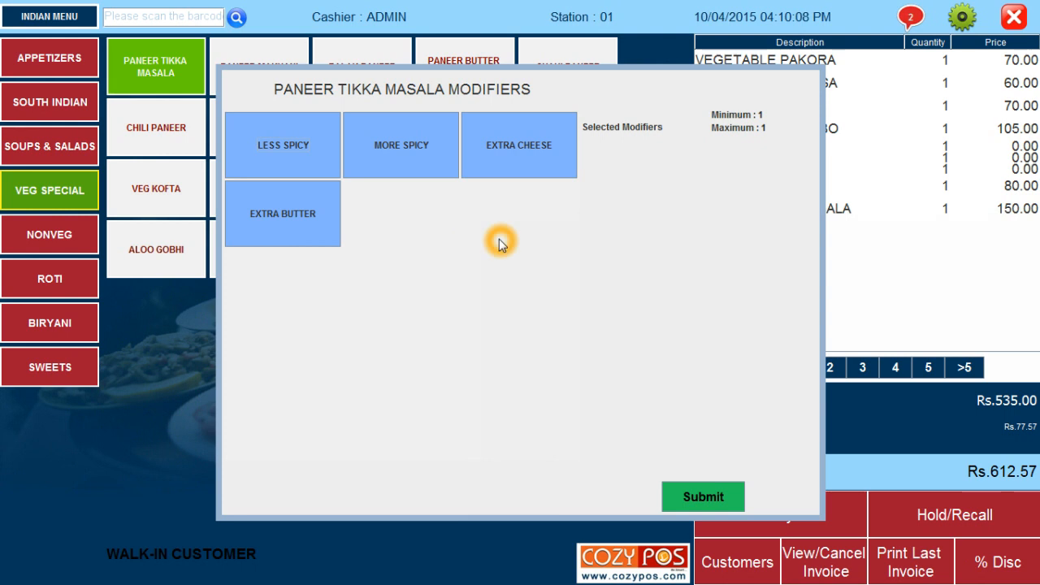
{"action": "left_click", "coordinate": [524, 152]}
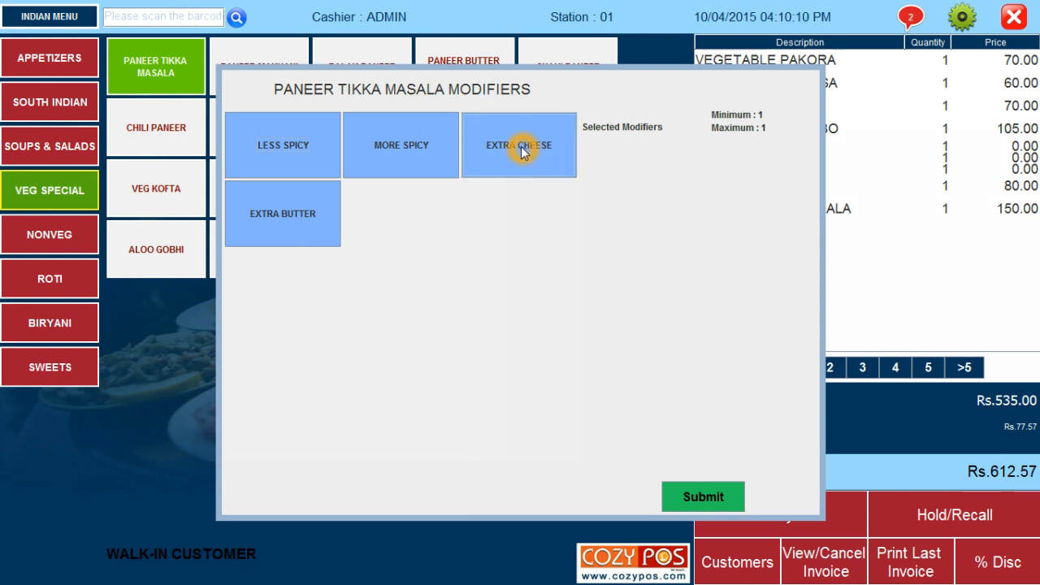
{"action": "left_click", "coordinate": [530, 152]}
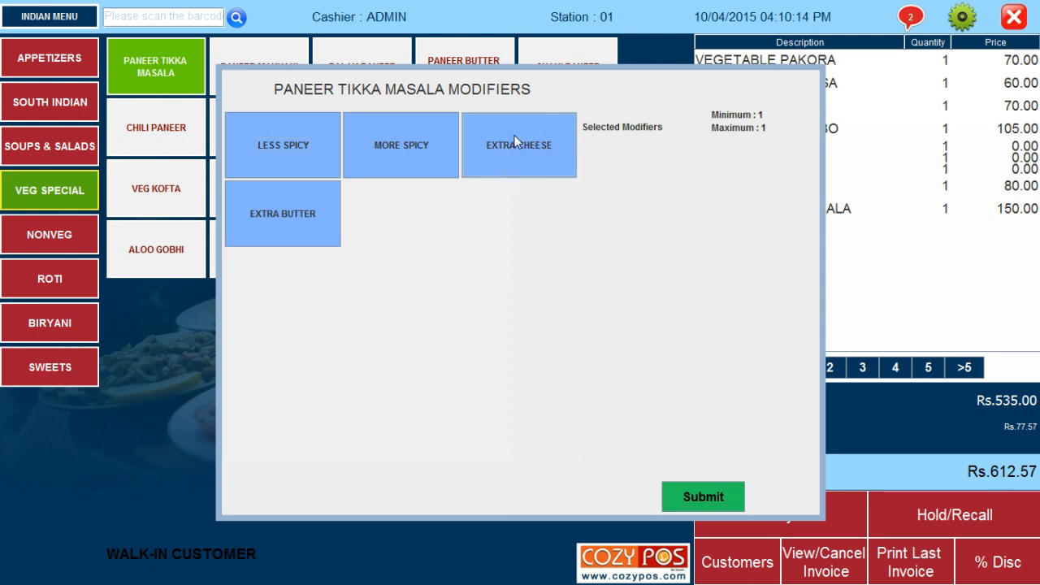
{"action": "left_click", "coordinate": [514, 143]}
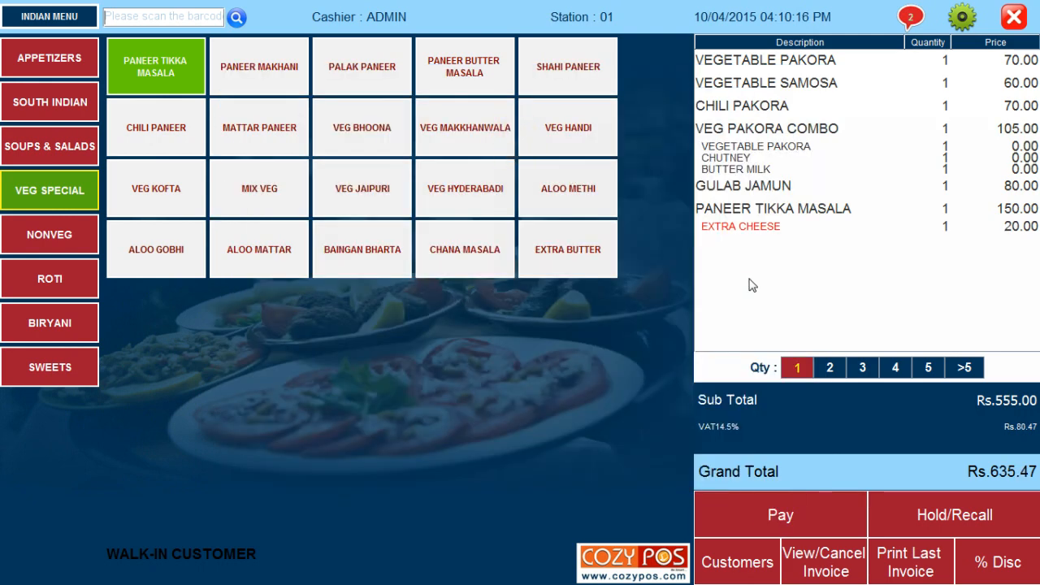
- Examine the Paneer Tikka Masala line in the order and the price of its Extra Cheese modifier
{"action": "left_click", "coordinate": [751, 257]}
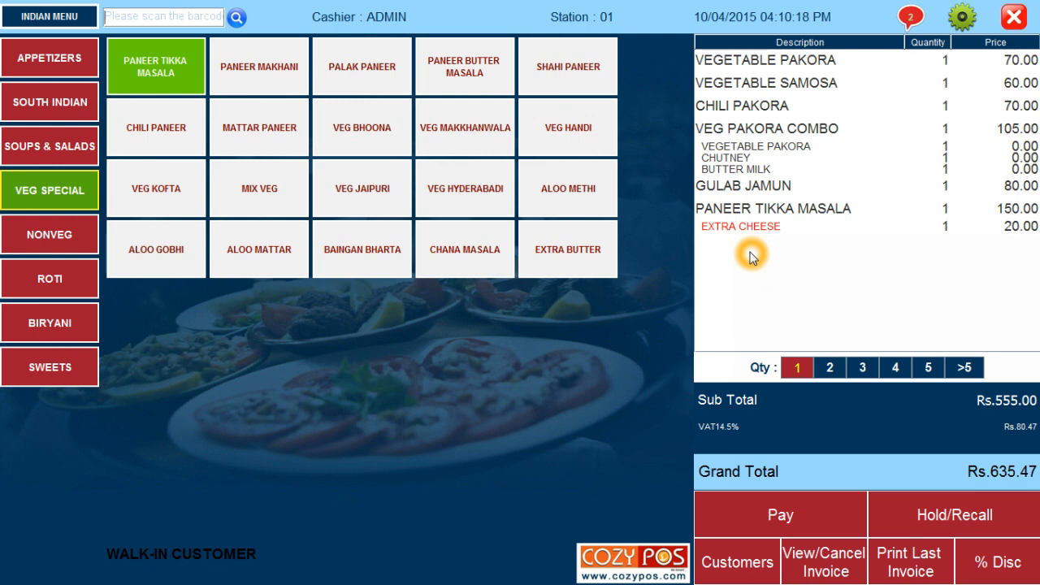
{"action": "left_click", "coordinate": [718, 208]}
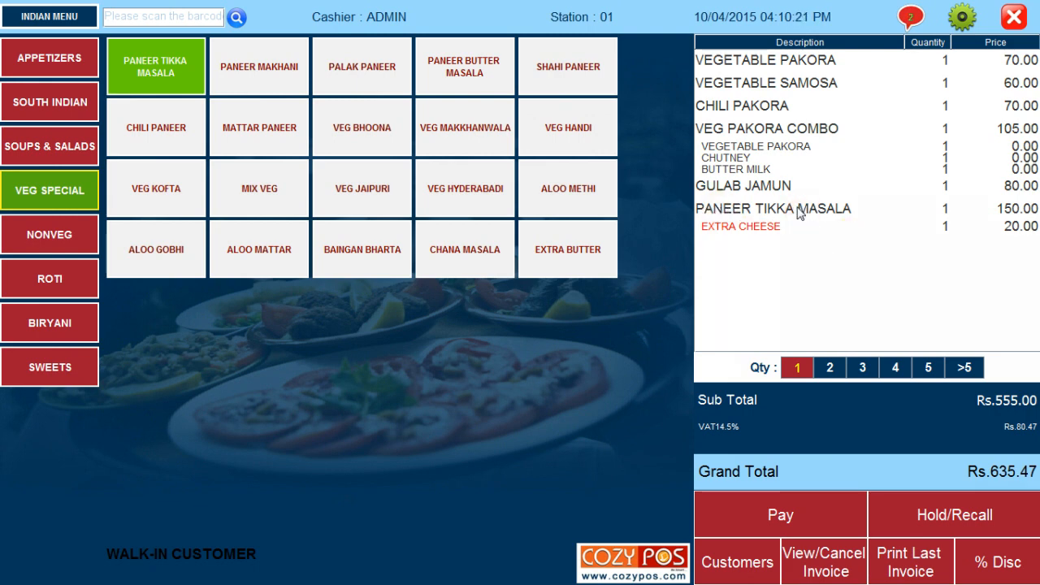
{"action": "left_click", "coordinate": [714, 209]}
{"action": "left_click", "coordinate": [803, 210]}
{"action": "left_click", "coordinate": [691, 233]}
{"action": "left_click", "coordinate": [779, 229]}
{"action": "left_click", "coordinate": [990, 227]}
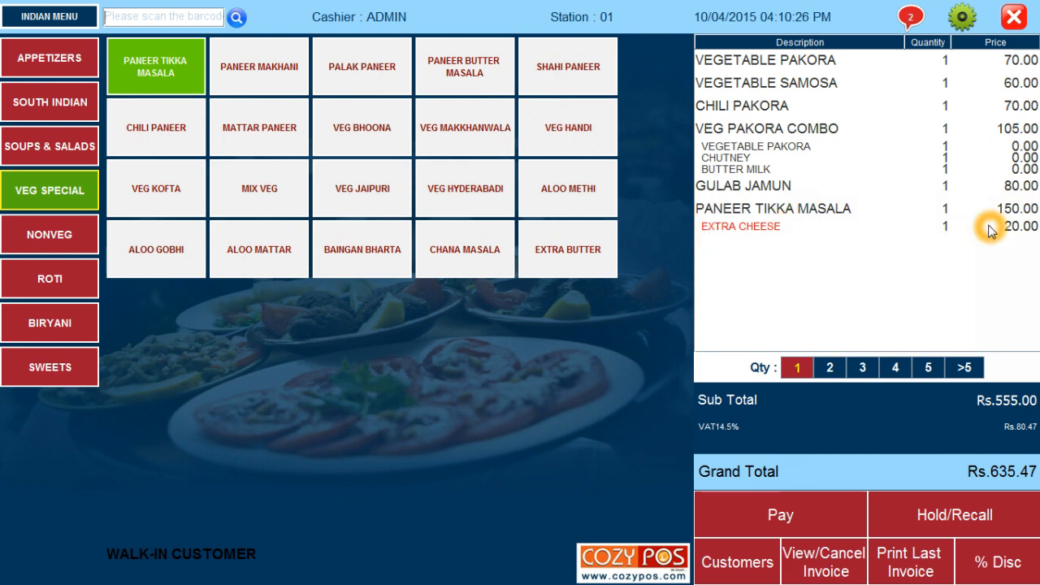
{"action": "left_click", "coordinate": [1025, 226]}
{"action": "left_click", "coordinate": [1029, 227]}
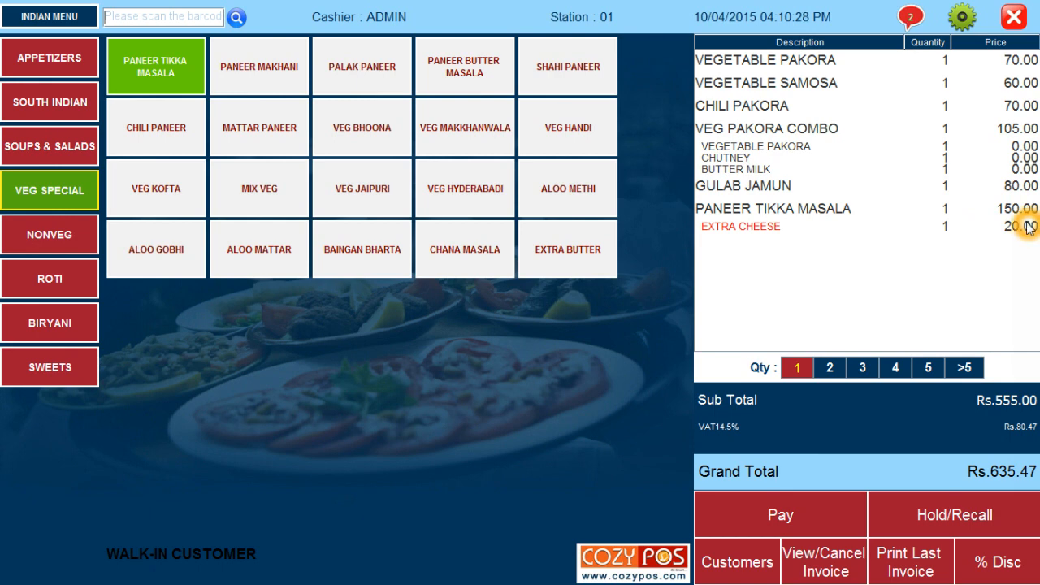
{"action": "left_click", "coordinate": [1004, 231]}
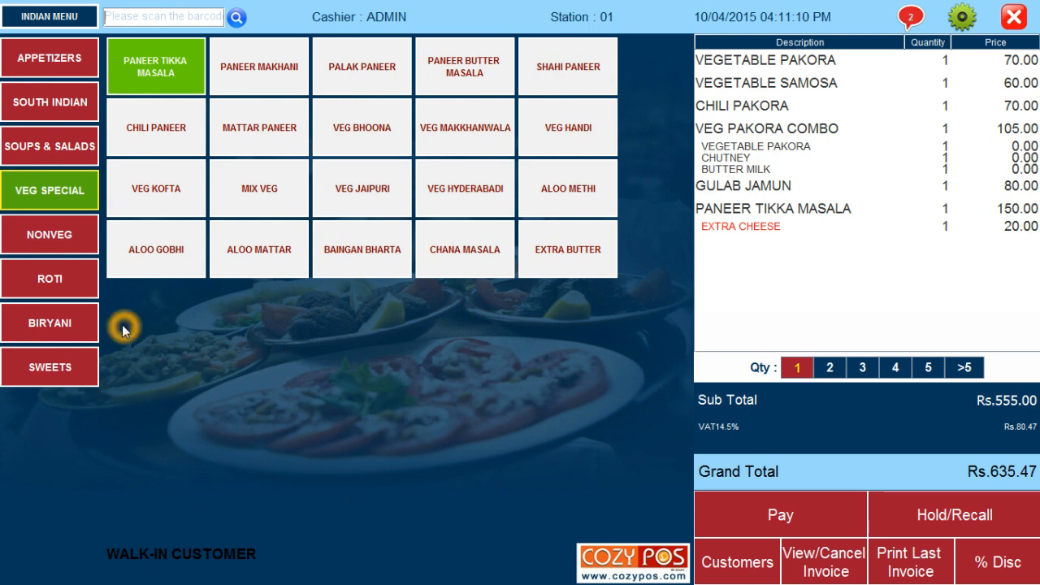
- Start adding the Todays Special open item from the Biryani category to the order
{"action": "left_click", "coordinate": [47, 325]}
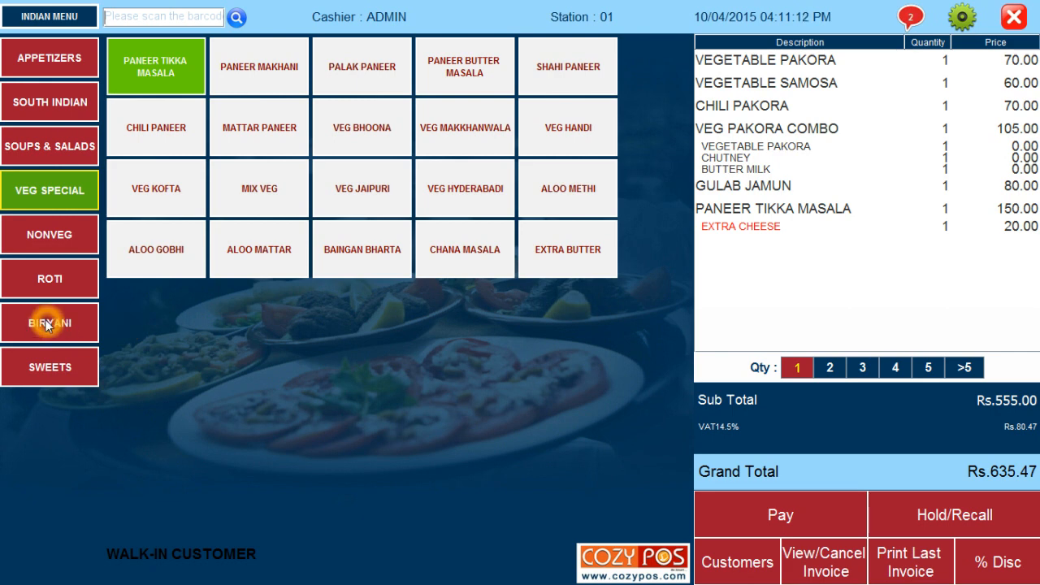
{"action": "left_click", "coordinate": [47, 322]}
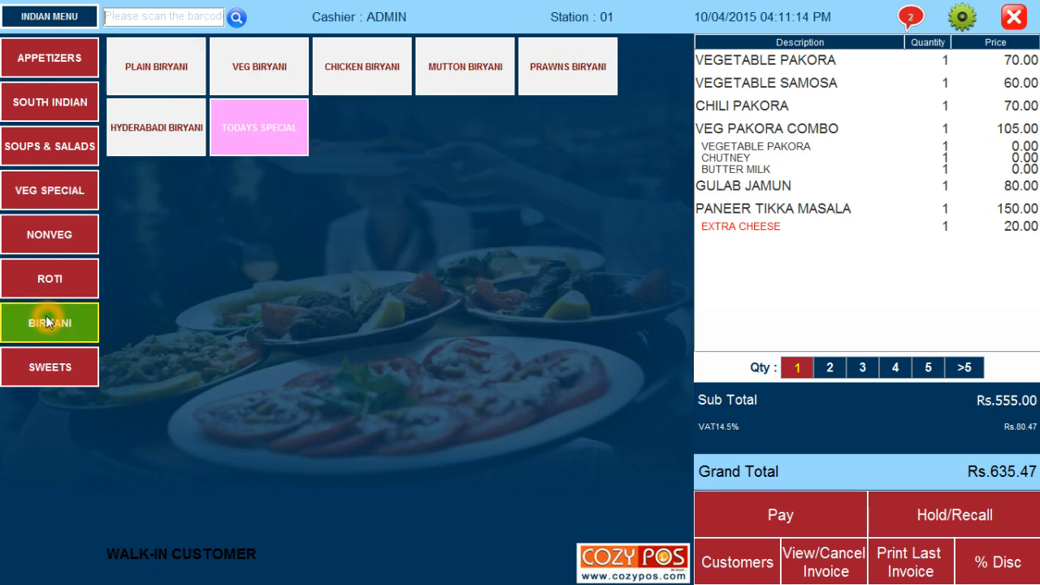
{"action": "left_click", "coordinate": [259, 134]}
{"action": "left_click", "coordinate": [290, 140]}
{"action": "left_click", "coordinate": [277, 142]}
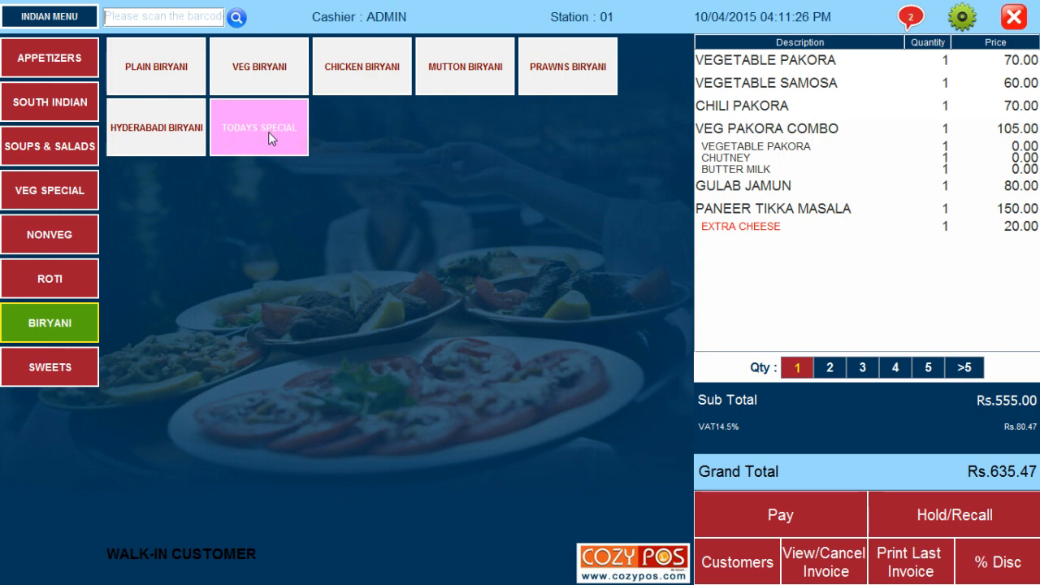
{"action": "left_click", "coordinate": [281, 141]}
{"action": "left_click", "coordinate": [278, 143]}
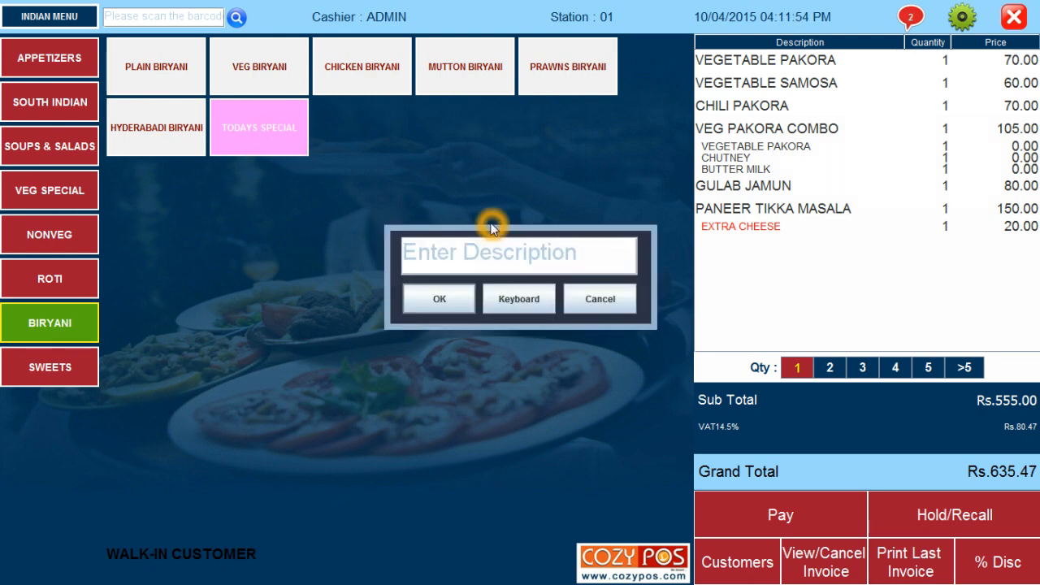
- Describe the special item as DEMO BIRYANI and add it with a quantity of 2 and a price of 200
{"action": "type", "text": "DEMO"}
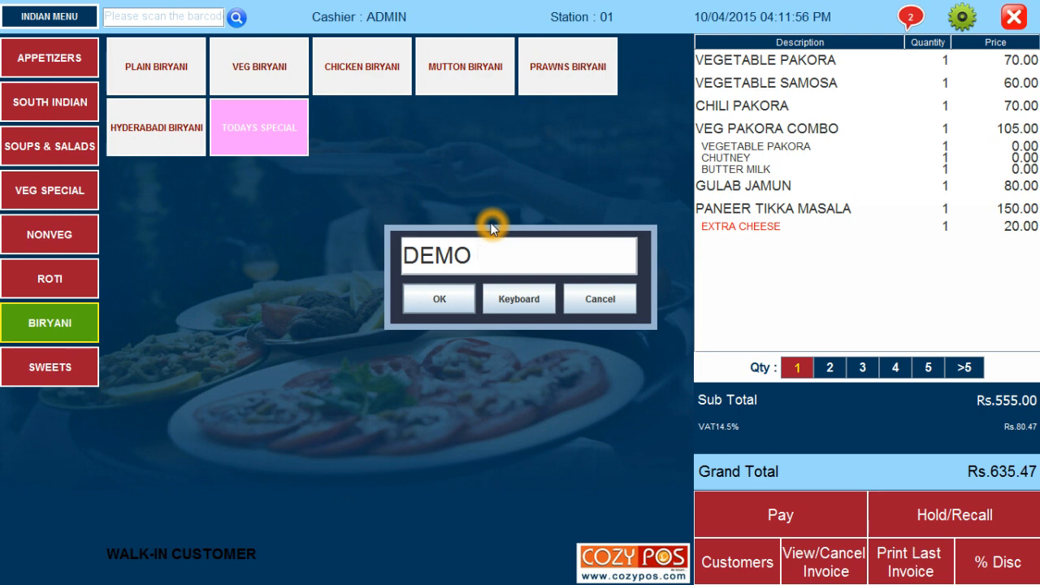
{"action": "type", "text": "BIRYANI"}
{"action": "left_click", "coordinate": [441, 309]}
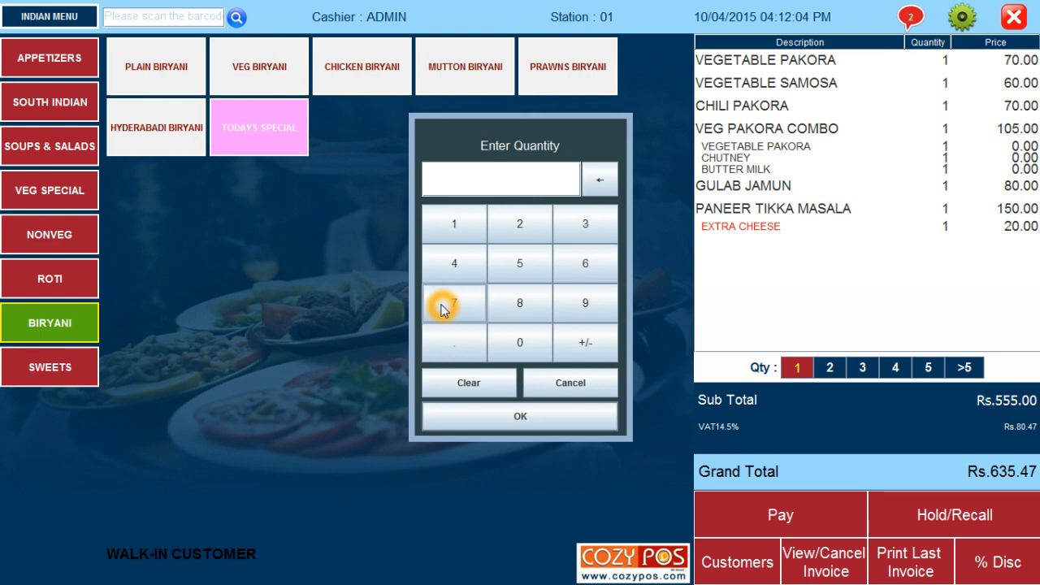
{"action": "type", "text": "2"}
{"action": "left_click", "coordinate": [506, 417]}
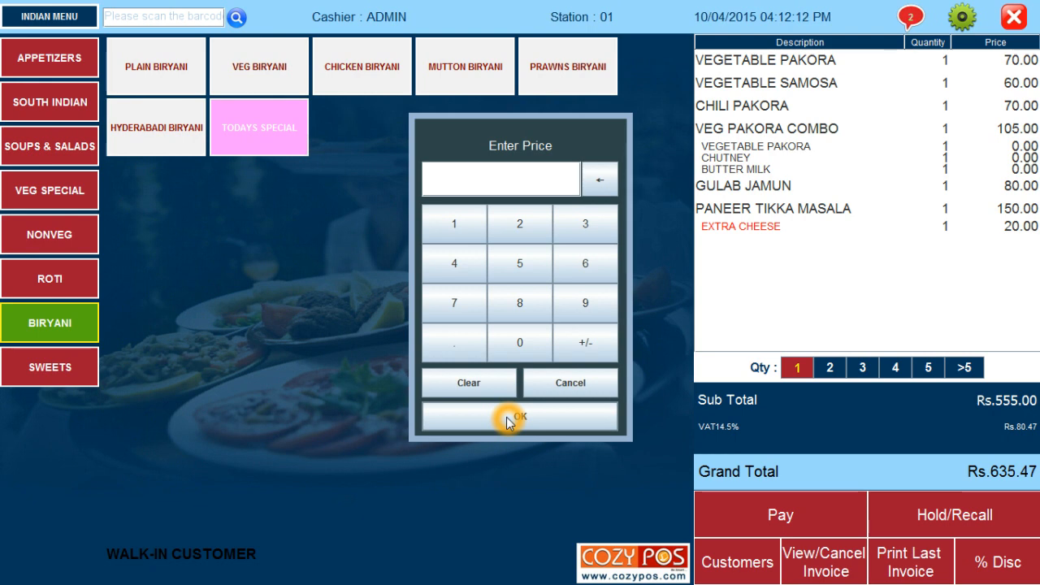
{"action": "type", "text": "200"}
{"action": "left_click", "coordinate": [520, 418]}
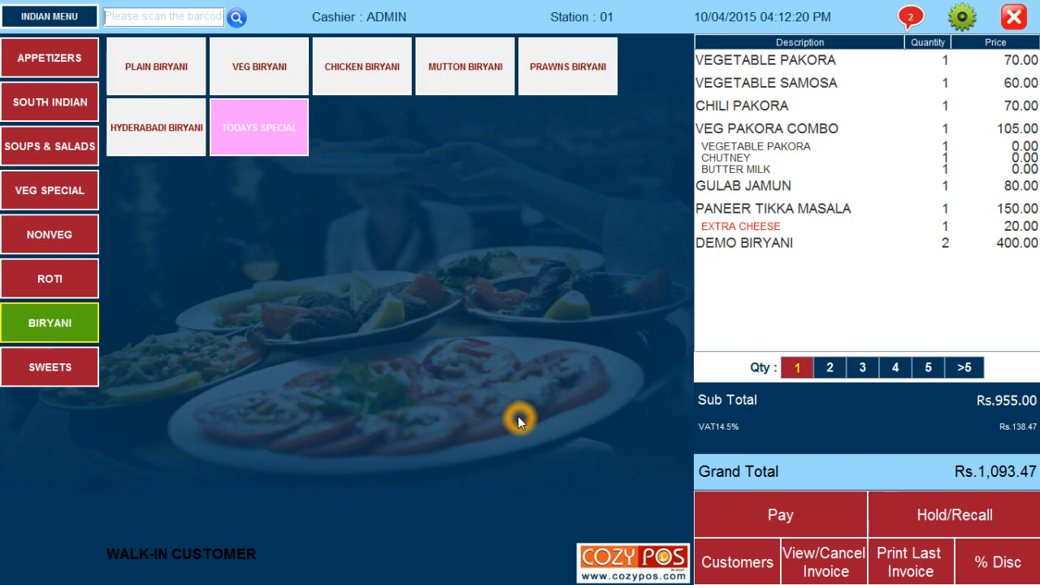
- Examine the description, quantity and price of the Demo Biryani line in the order
{"action": "left_click", "coordinate": [708, 249]}
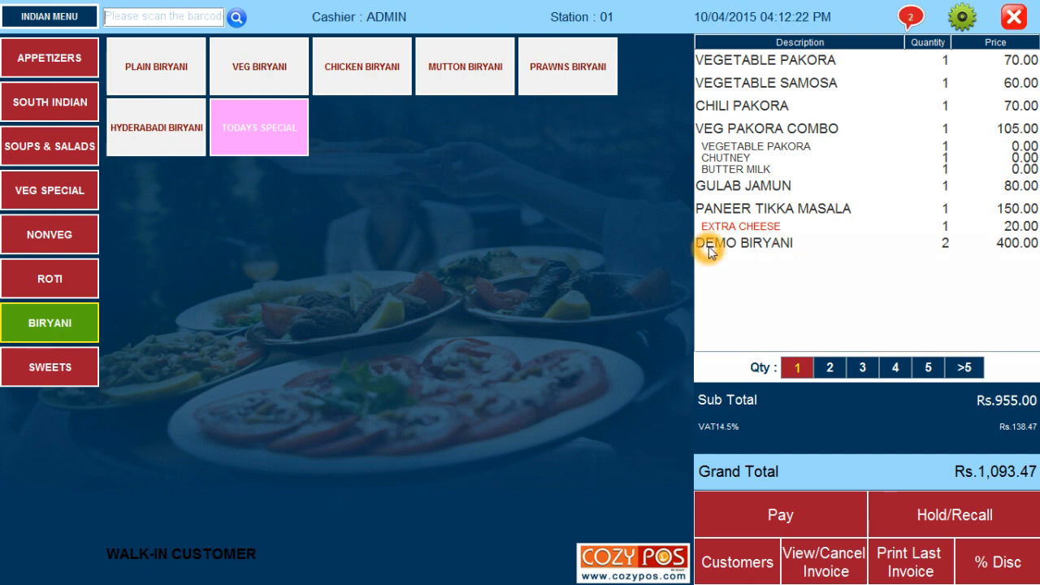
{"action": "left_click", "coordinate": [807, 254]}
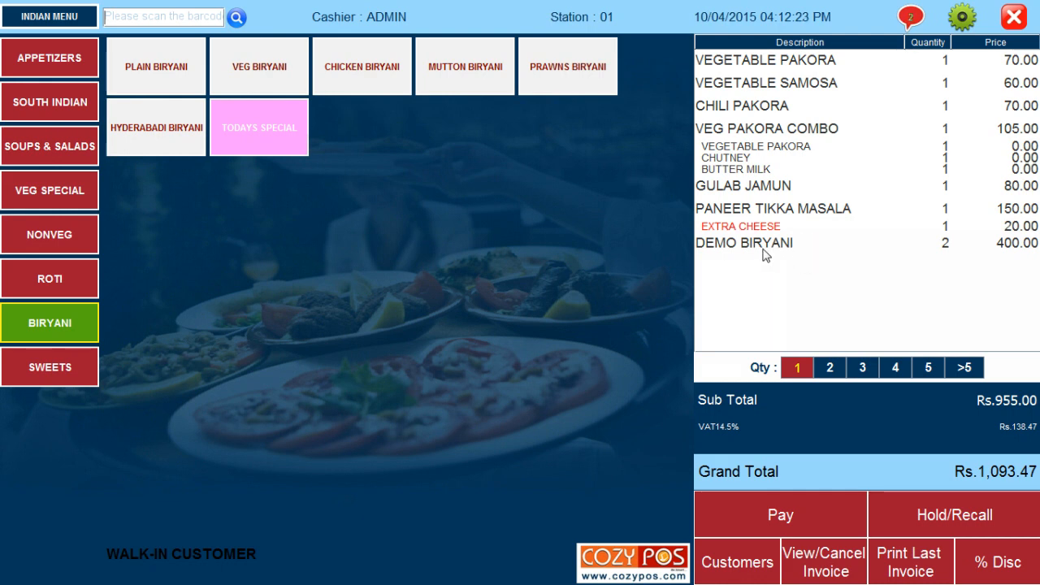
{"action": "left_click", "coordinate": [814, 255]}
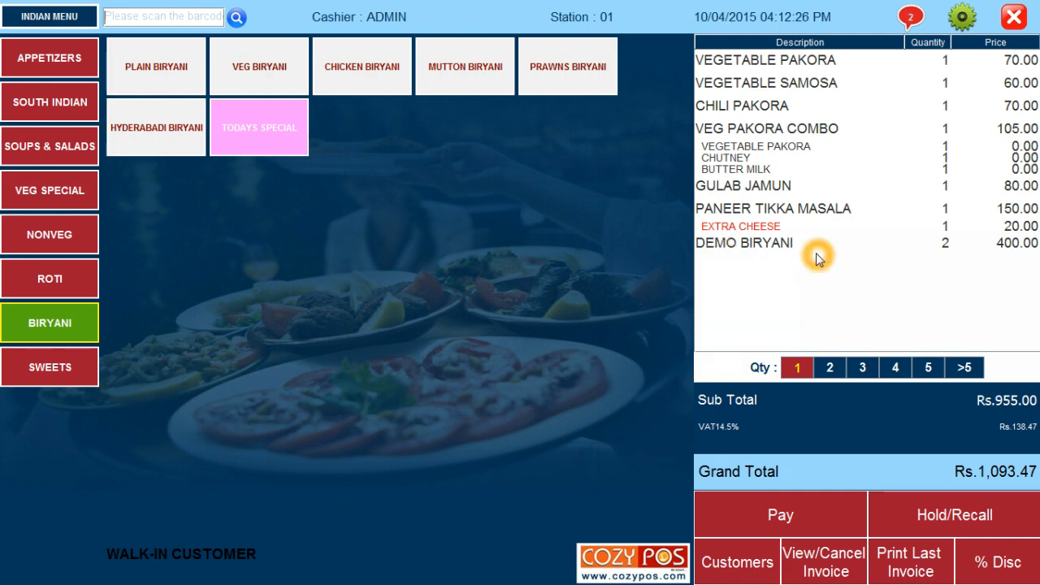
{"action": "left_click", "coordinate": [816, 257]}
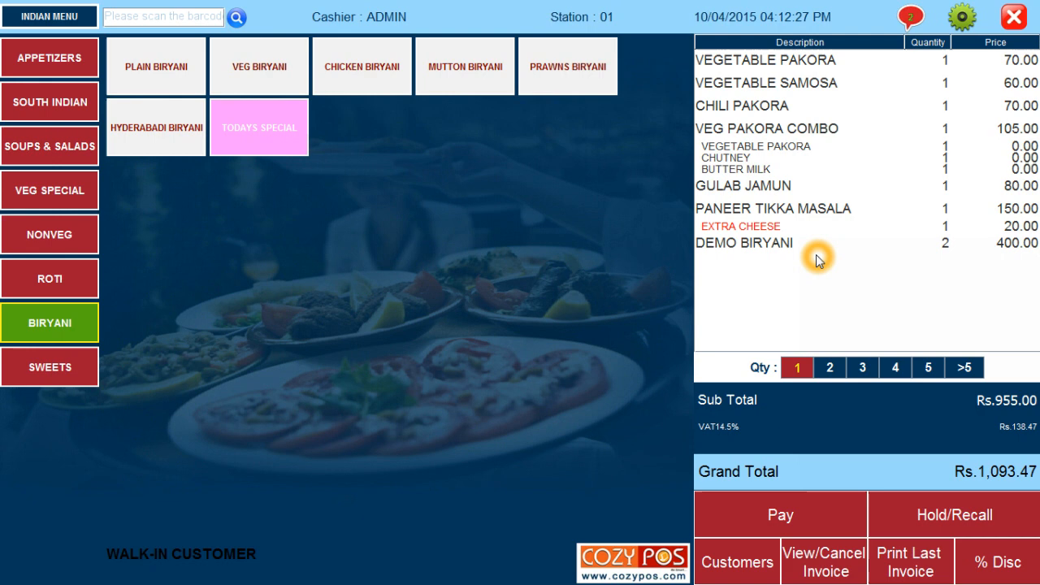
{"action": "left_click", "coordinate": [602, 282]}
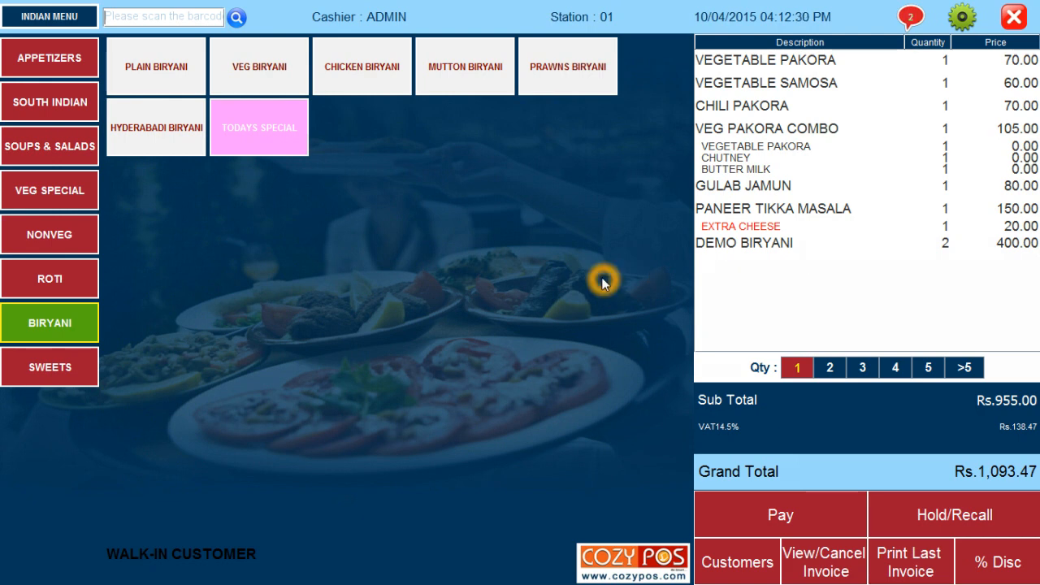